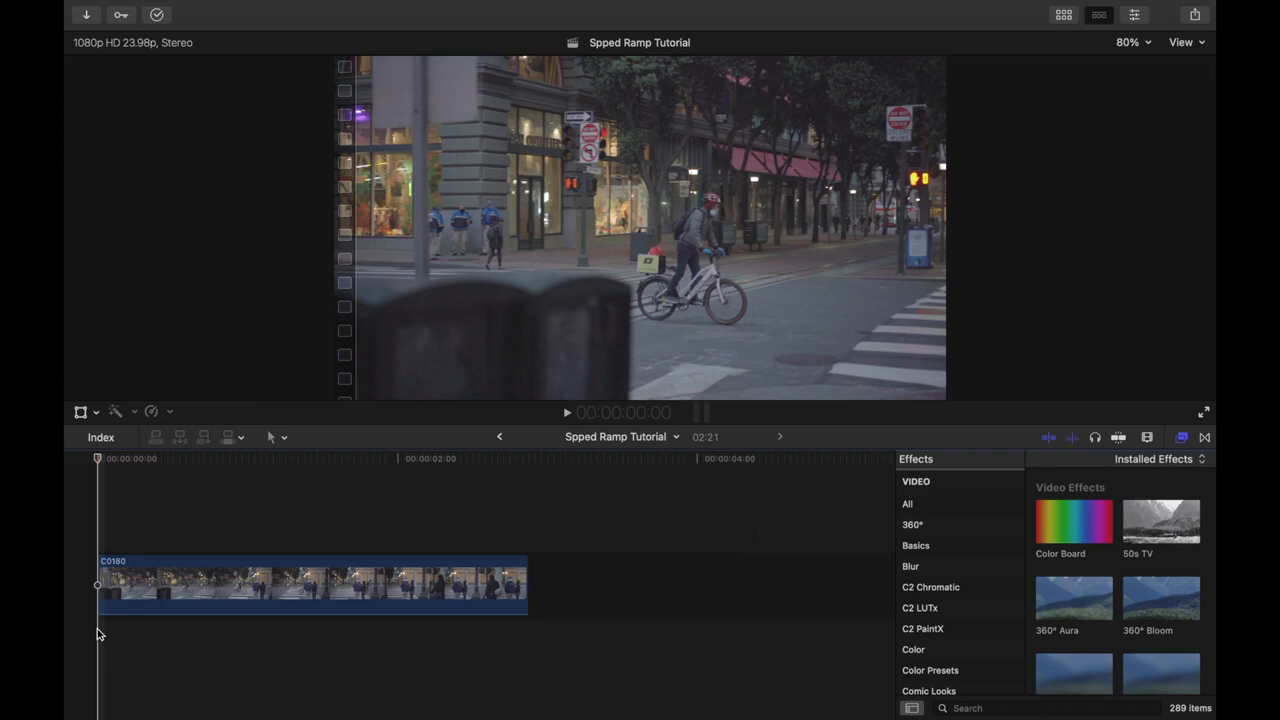
Preview clip C0180, select it in the timeline and show its retime editor
{"action": "key", "text": "space"}
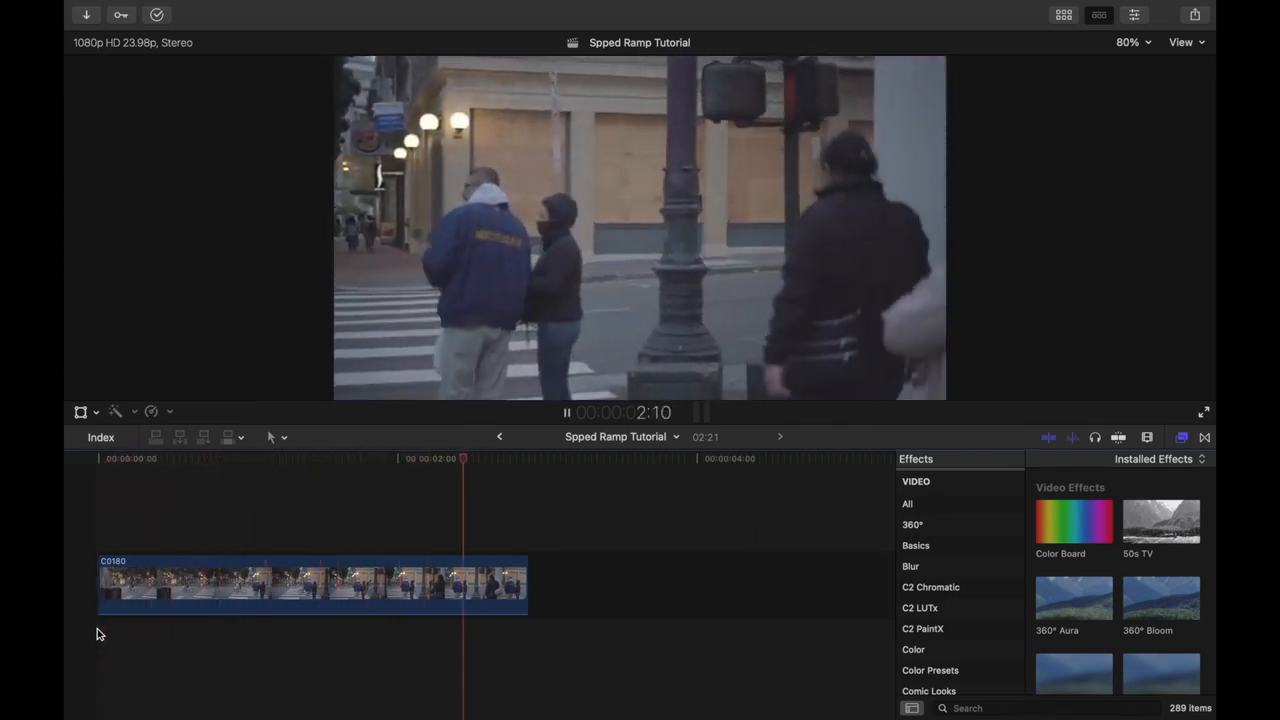
{"action": "key", "text": "Home"}
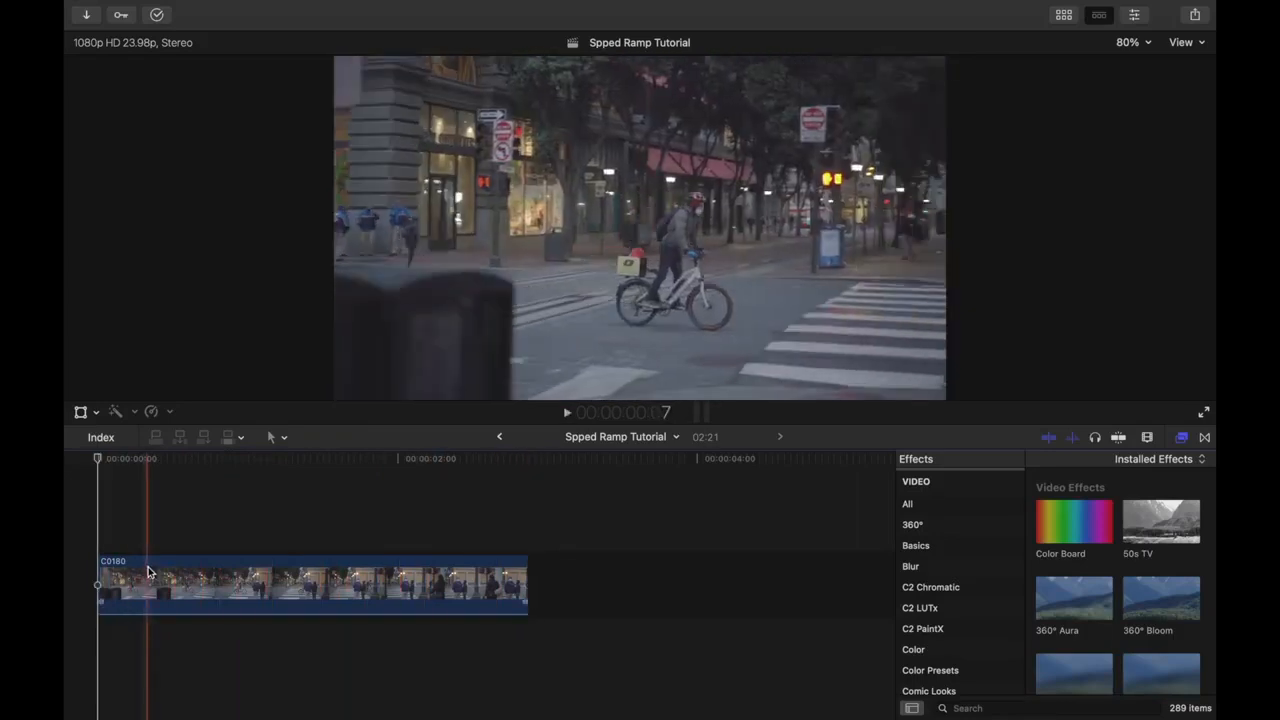
{"action": "left_click", "coordinate": [155, 577]}
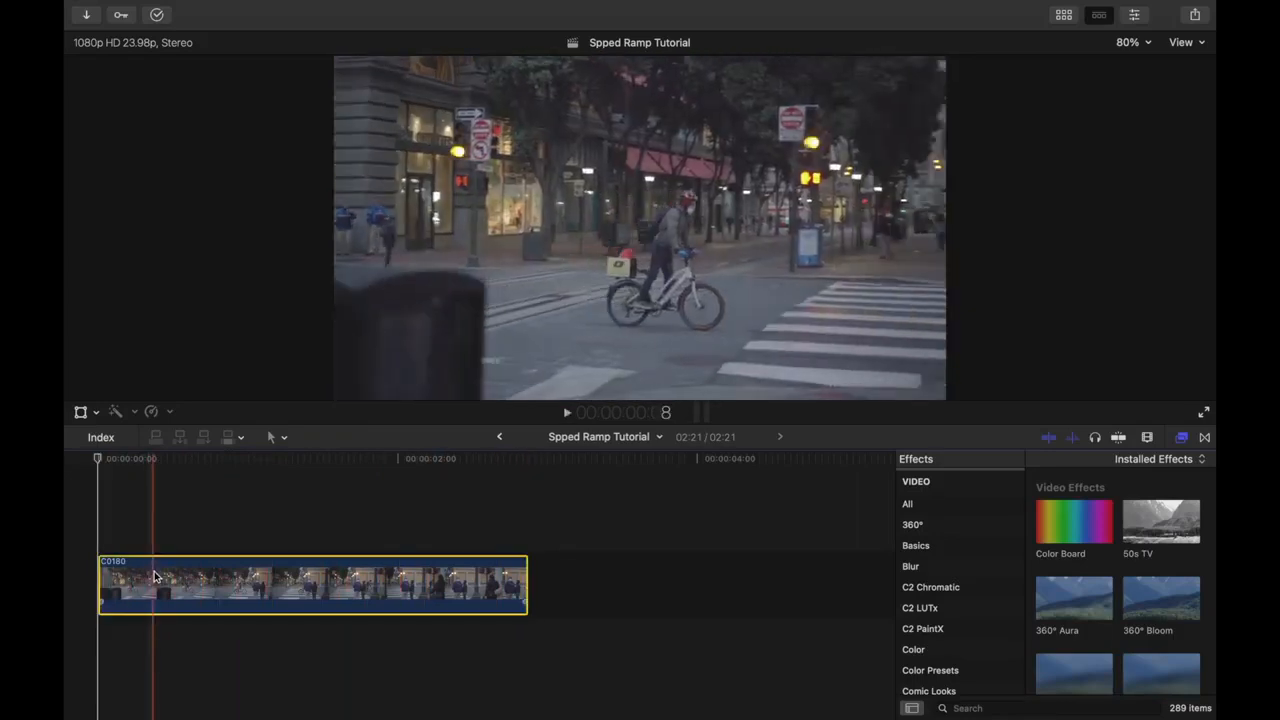
{"action": "key", "text": "super+r"}
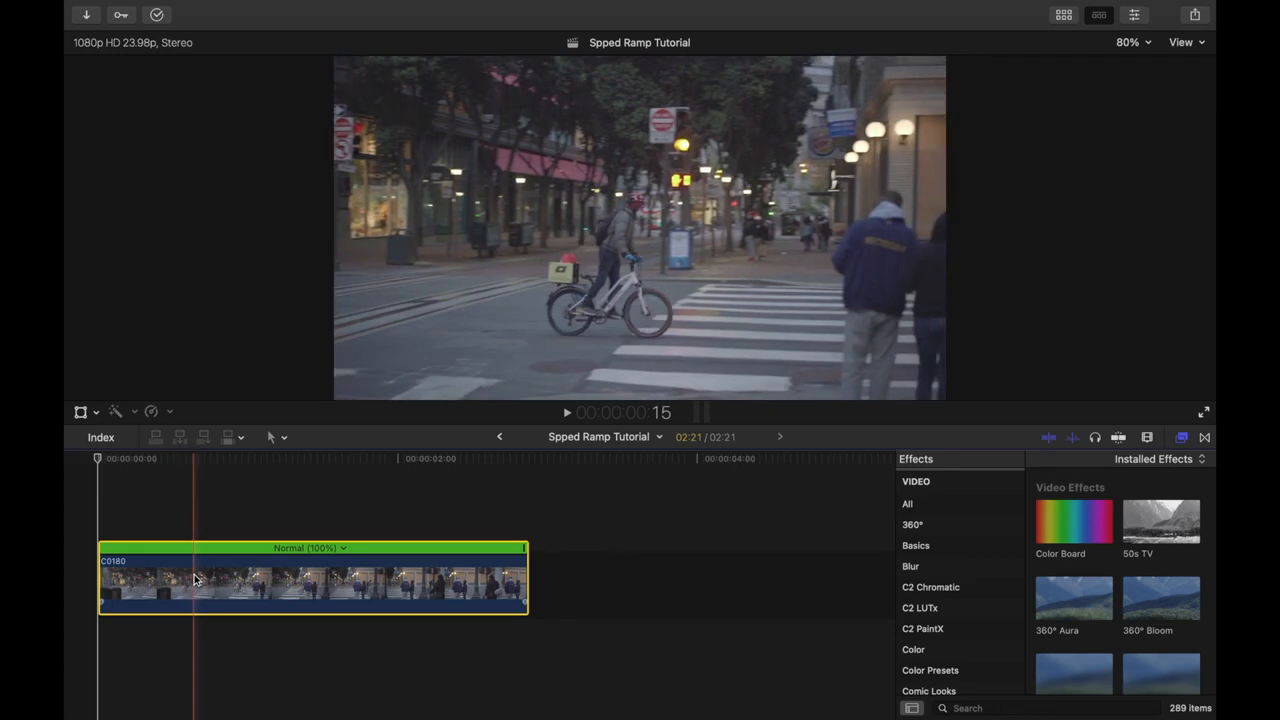
Blade the clip's speed at about 15 frames and at about 1:02, dividing it into three speed segments
{"action": "left_click", "coordinate": [195, 580]}
{"action": "key", "text": "shift+b"}
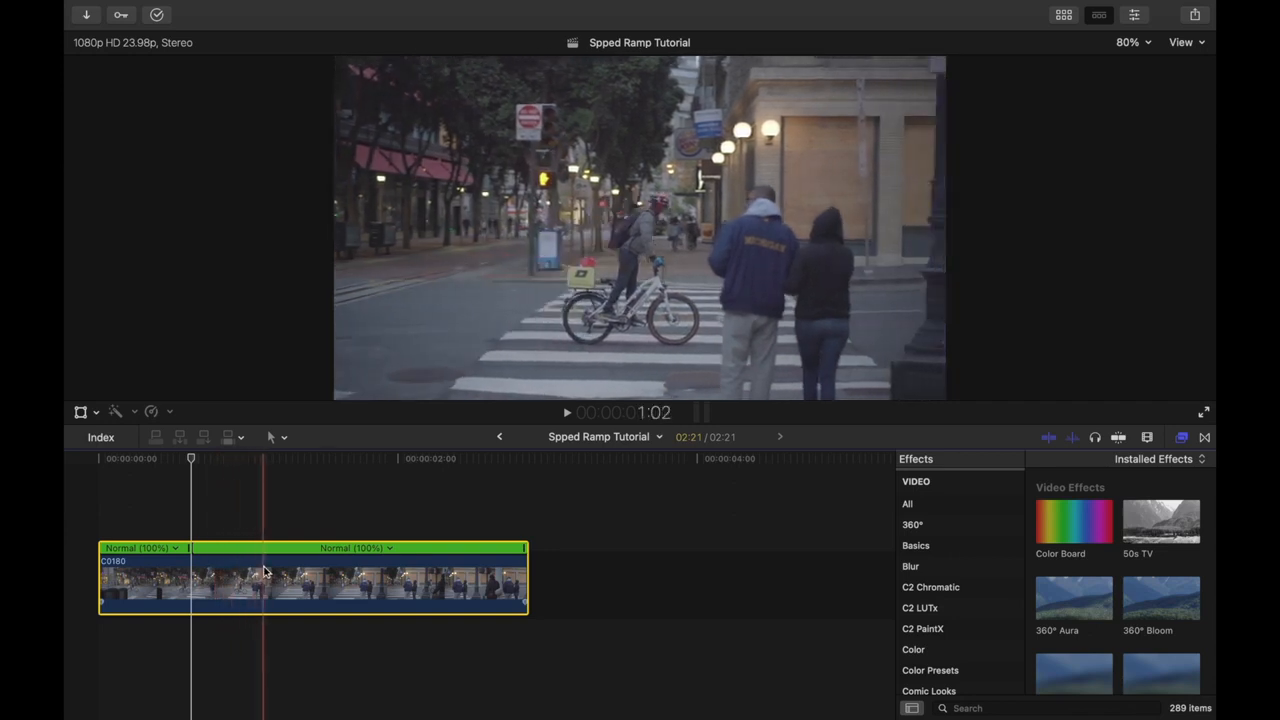
{"action": "left_click", "coordinate": [263, 571]}
{"action": "key", "text": "shift+b"}
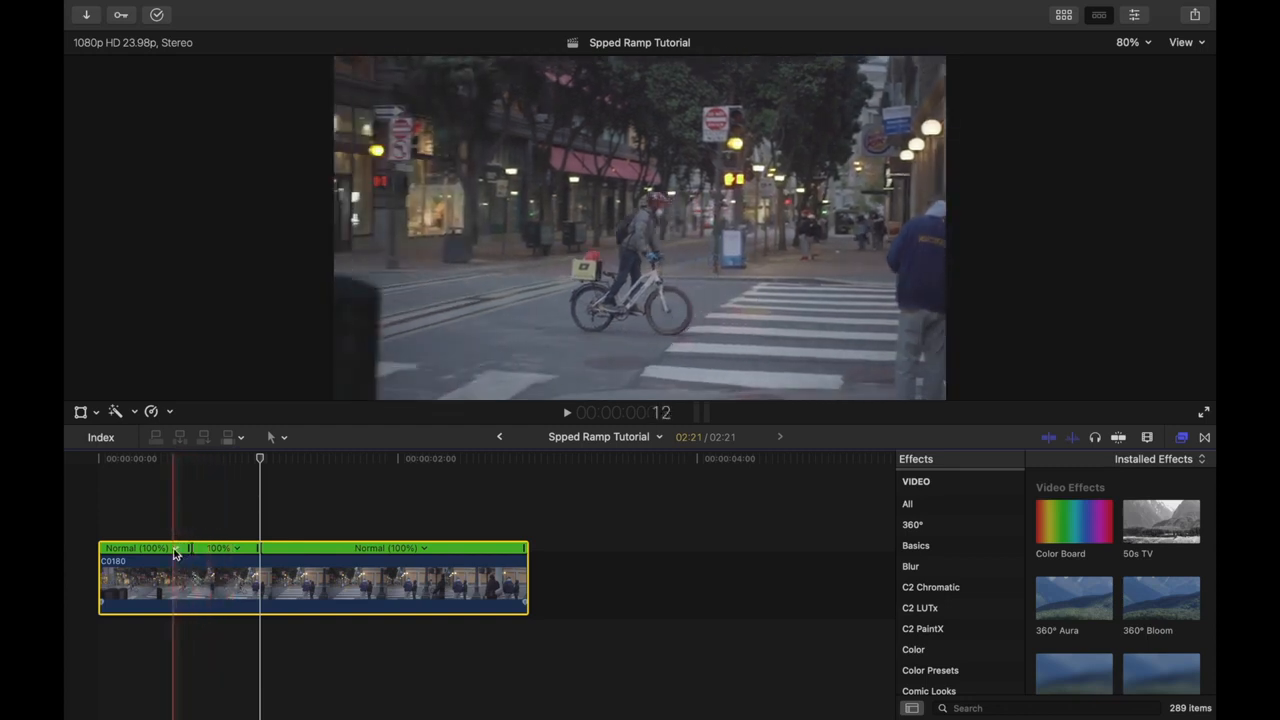
Set the first speed segment to Fast 8x
{"action": "left_click", "coordinate": [175, 549]}
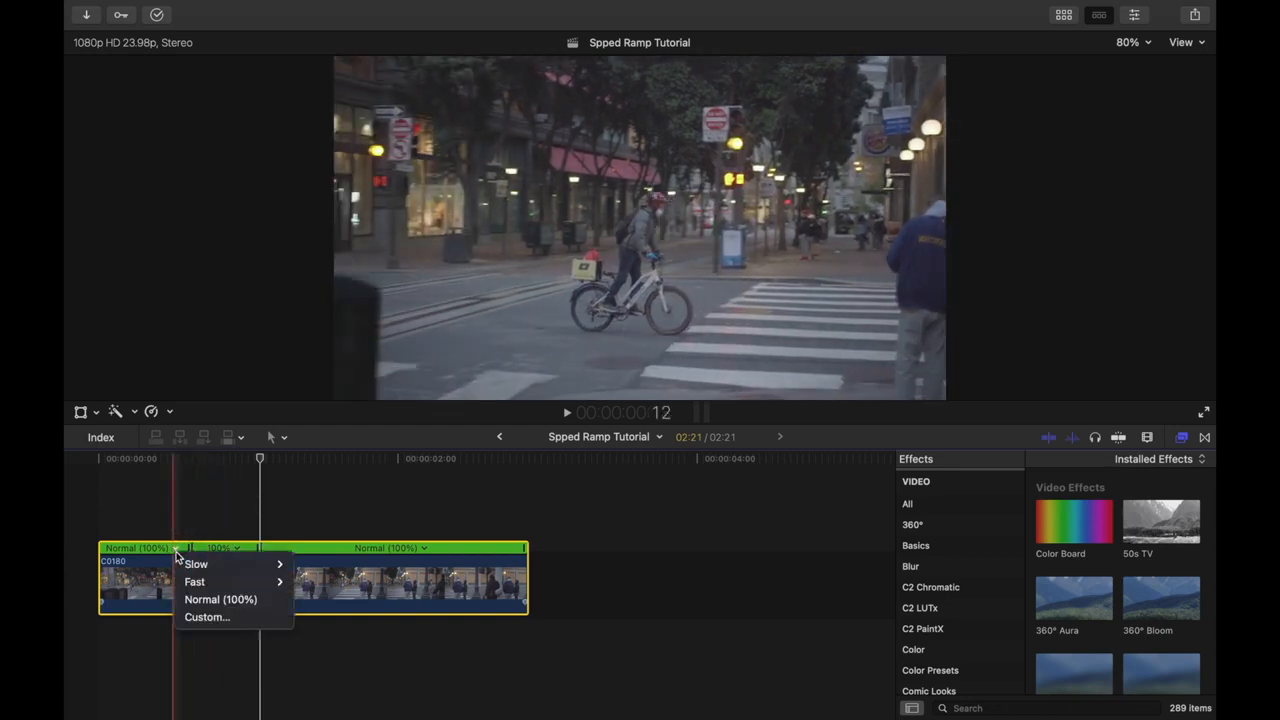
{"action": "mouse_move", "coordinate": [200, 585]}
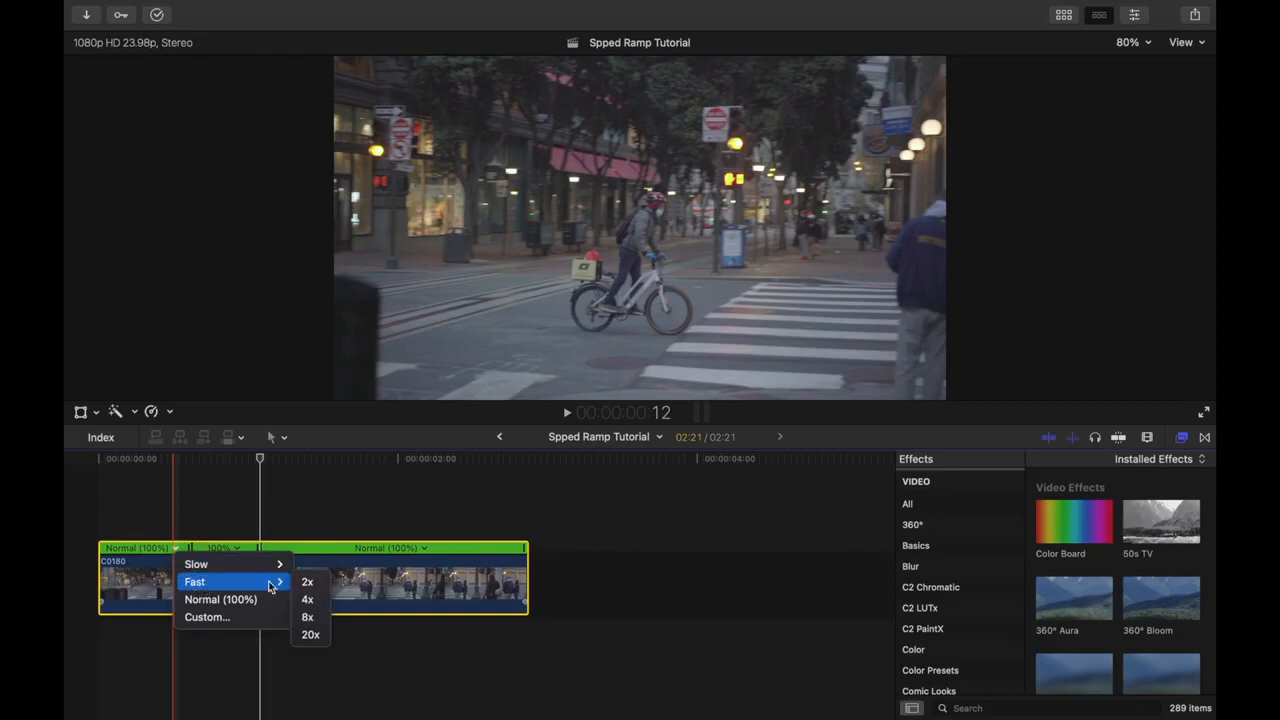
{"action": "left_click", "coordinate": [308, 617]}
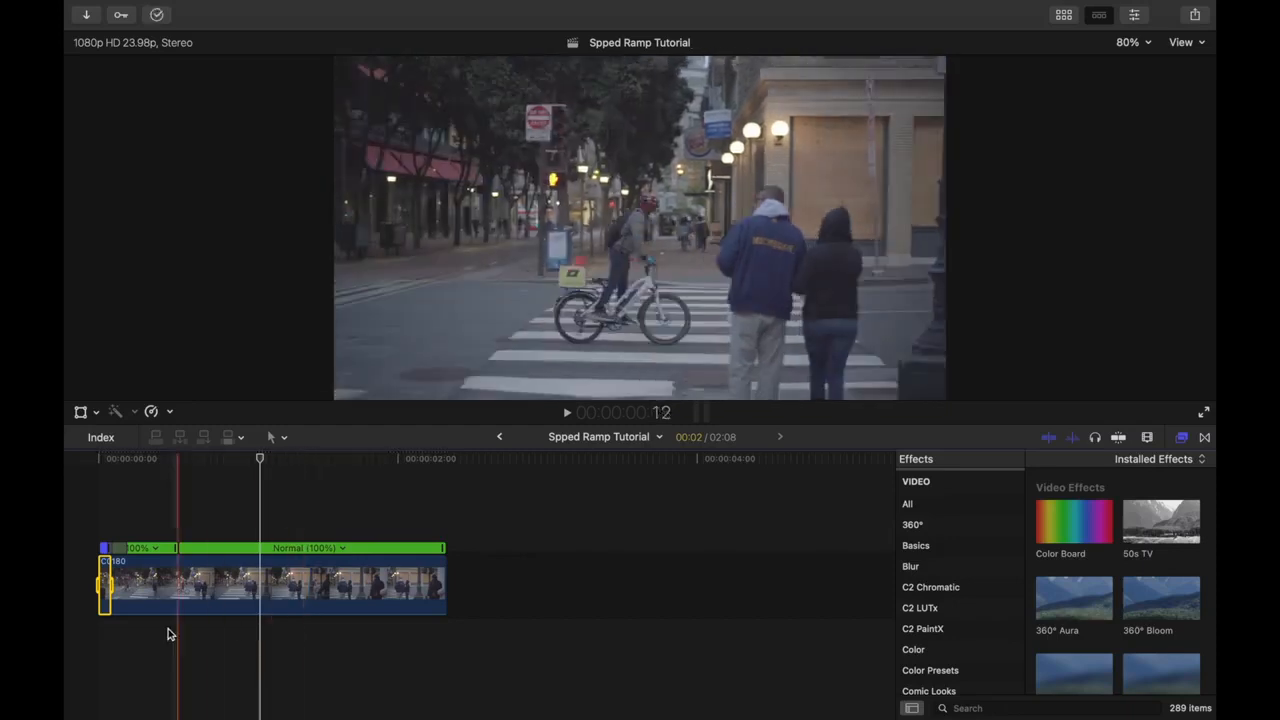
Give the middle speed segment a custom speed of 40%
{"action": "left_click", "coordinate": [143, 573]}
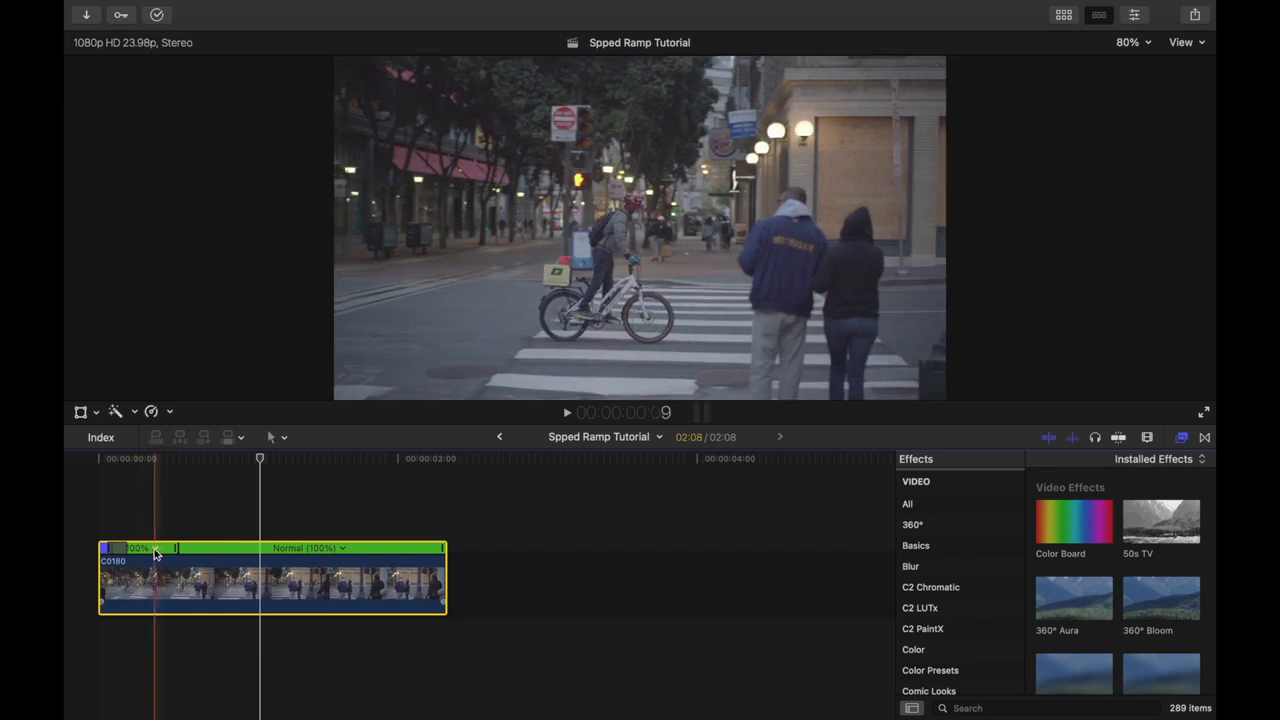
{"action": "left_click", "coordinate": [155, 551]}
{"action": "mouse_move", "coordinate": [180, 590]}
{"action": "left_click", "coordinate": [198, 618]}
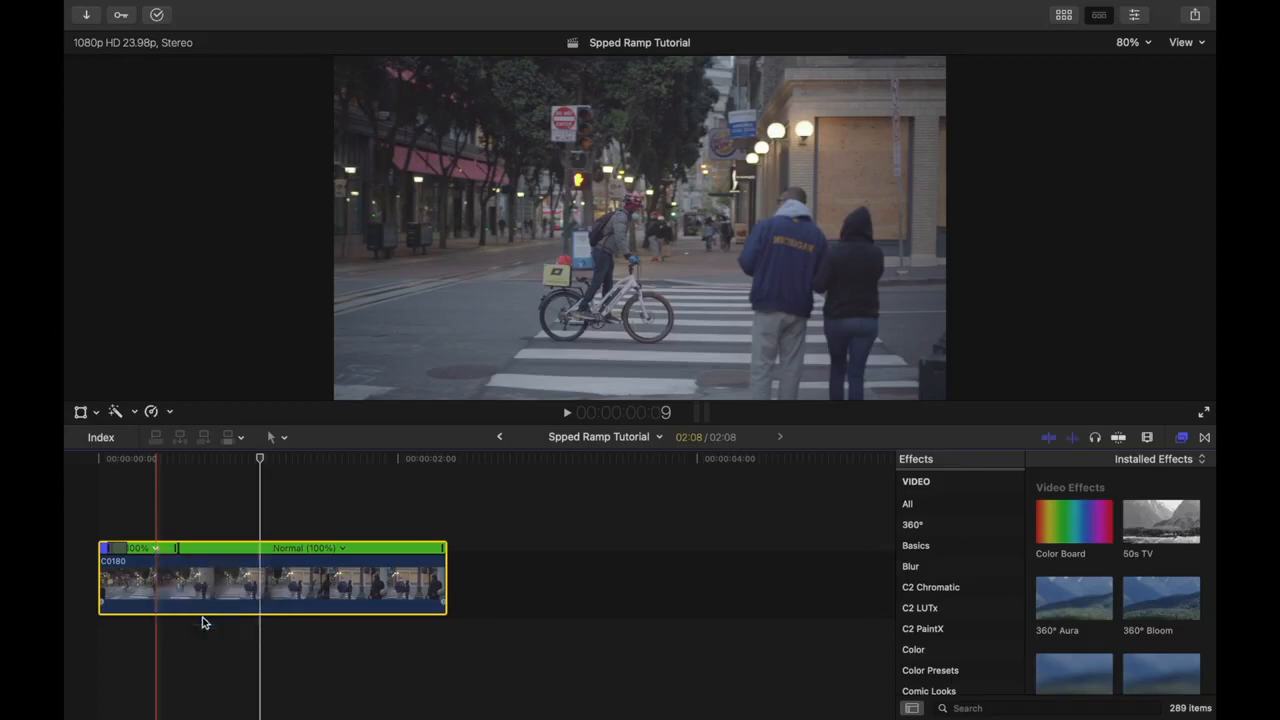
{"action": "left_click", "coordinate": [170, 508]}
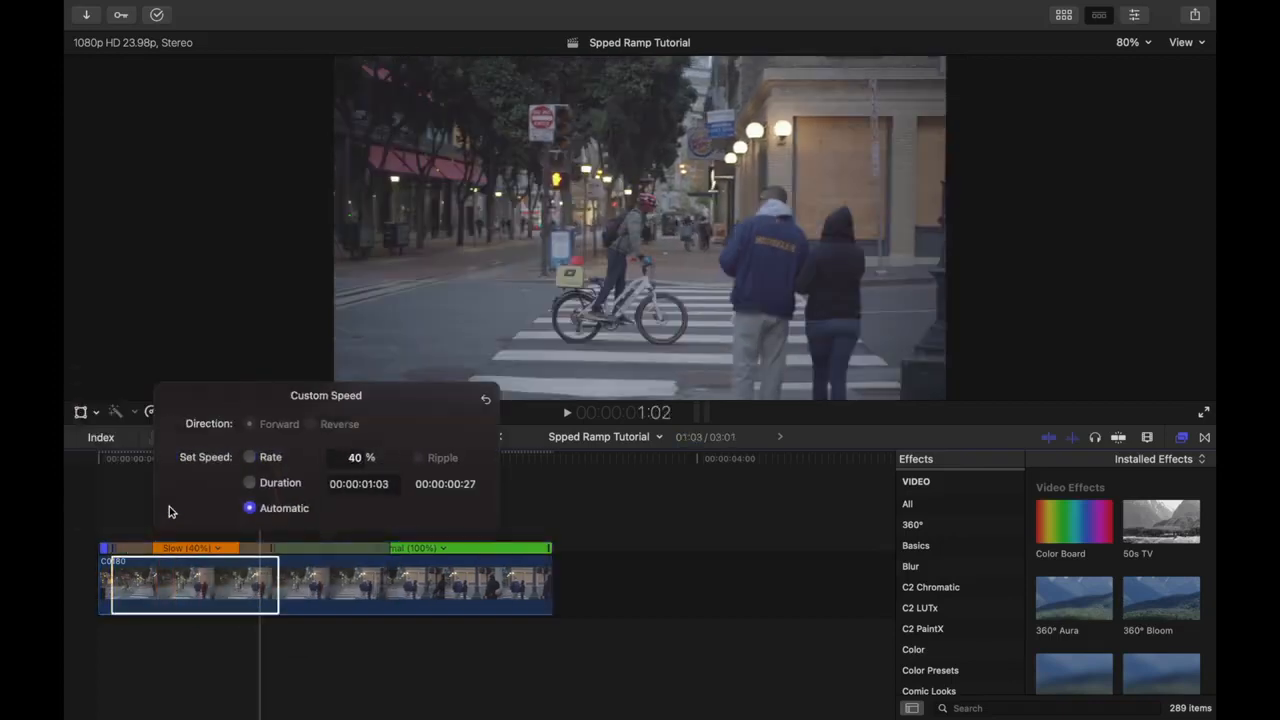
{"action": "left_click", "coordinate": [124, 655]}
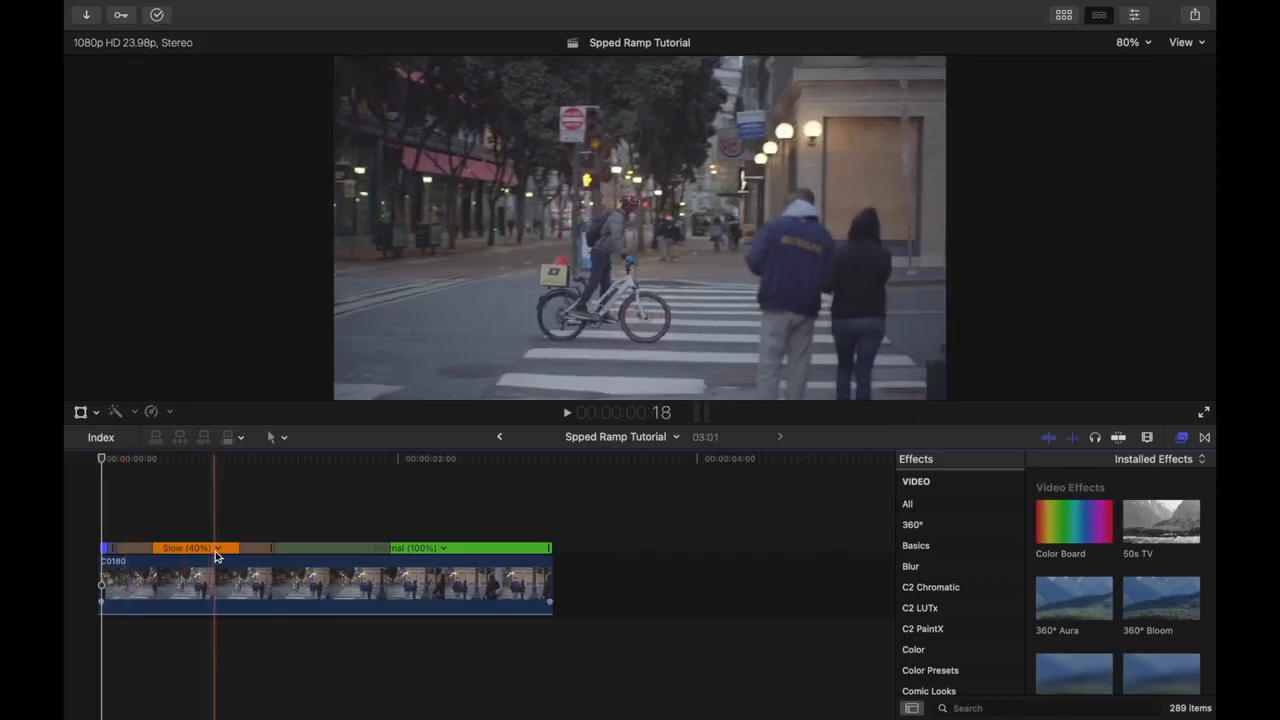
Set the last speed segment of the clip to Fast 8x
{"action": "left_click", "coordinate": [222, 565]}
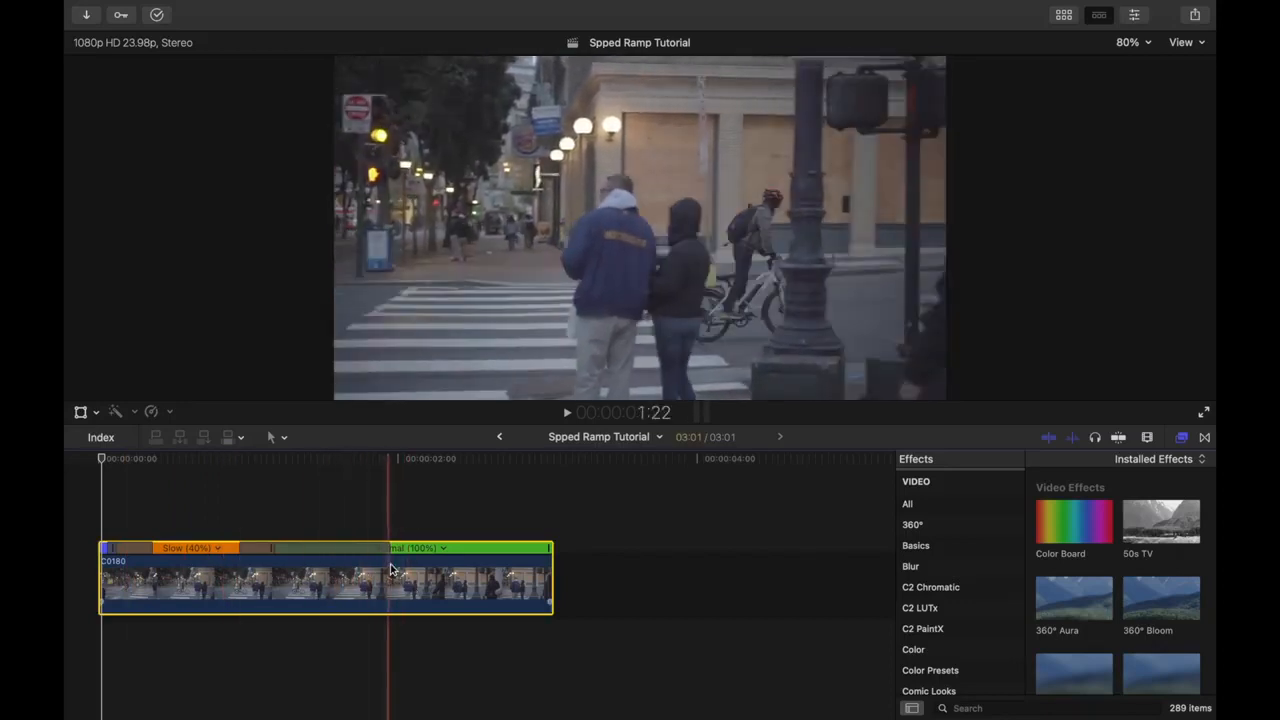
{"action": "left_click", "coordinate": [443, 548]}
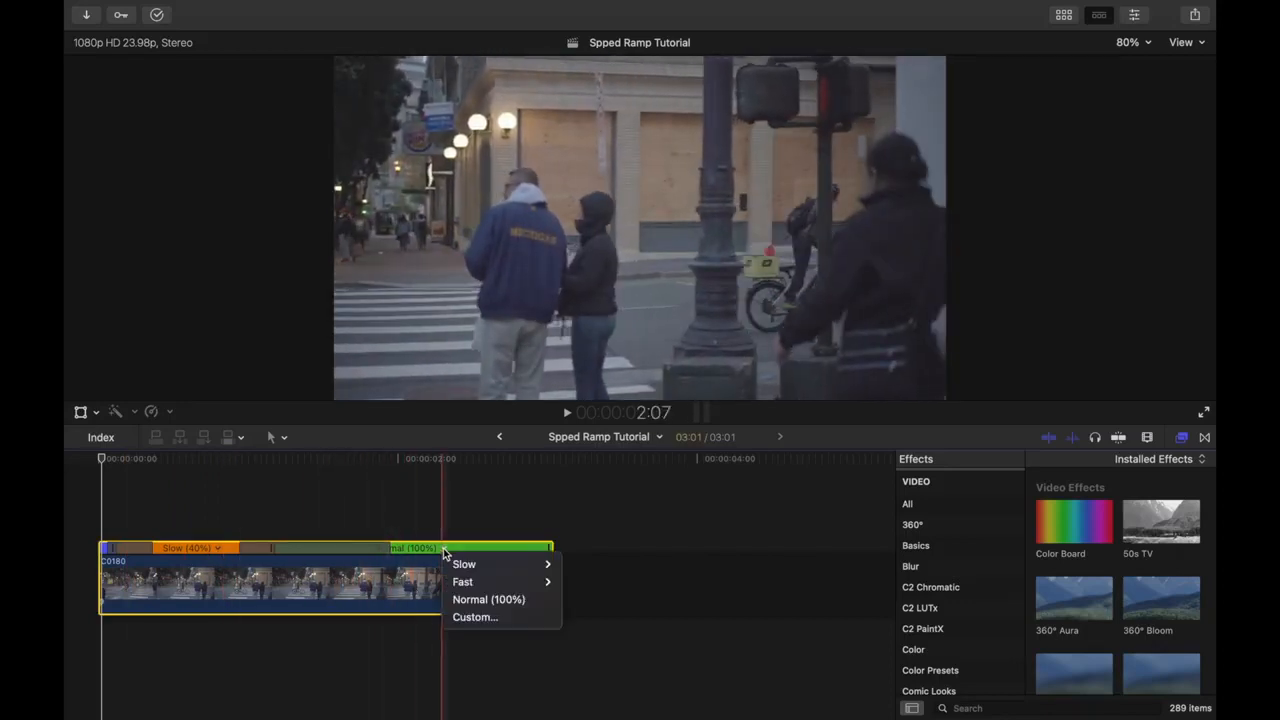
{"action": "mouse_move", "coordinate": [468, 584]}
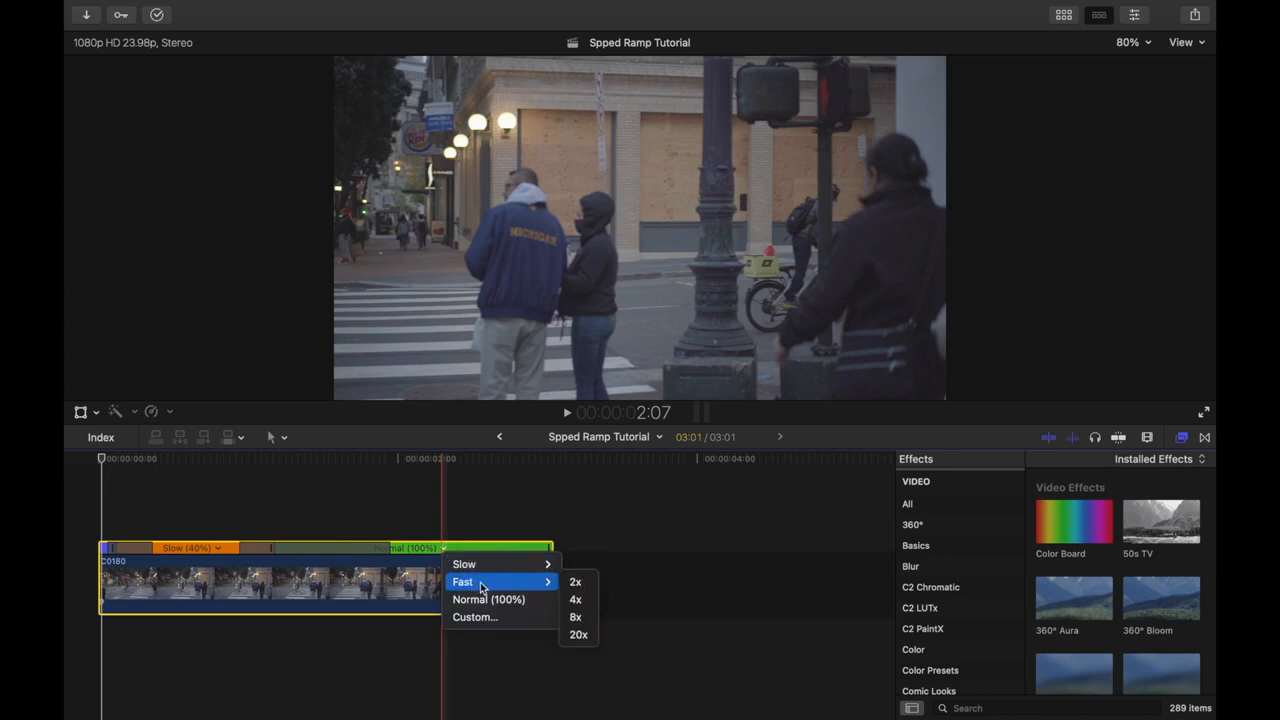
{"action": "left_click", "coordinate": [575, 617]}
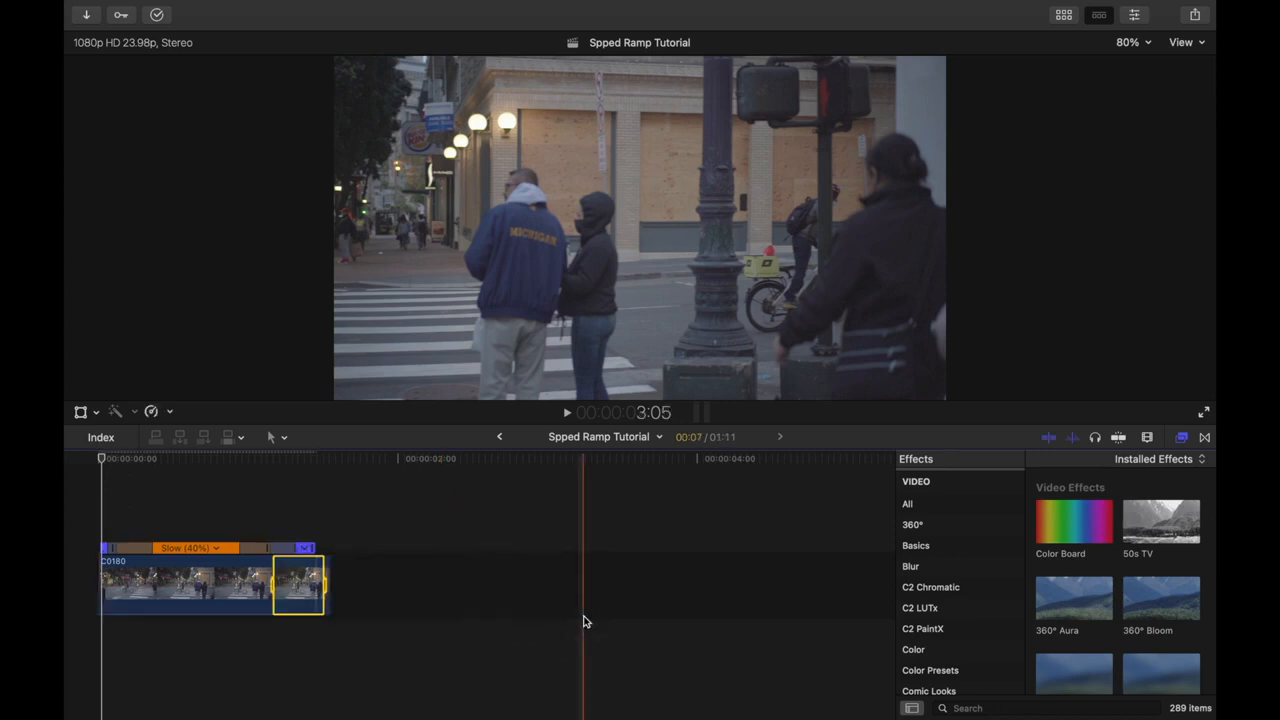
Play the speed-ramped clip from its beginning to review the ramp, and return to the start
{"action": "left_click", "coordinate": [94, 646]}
{"action": "key", "text": "space"}
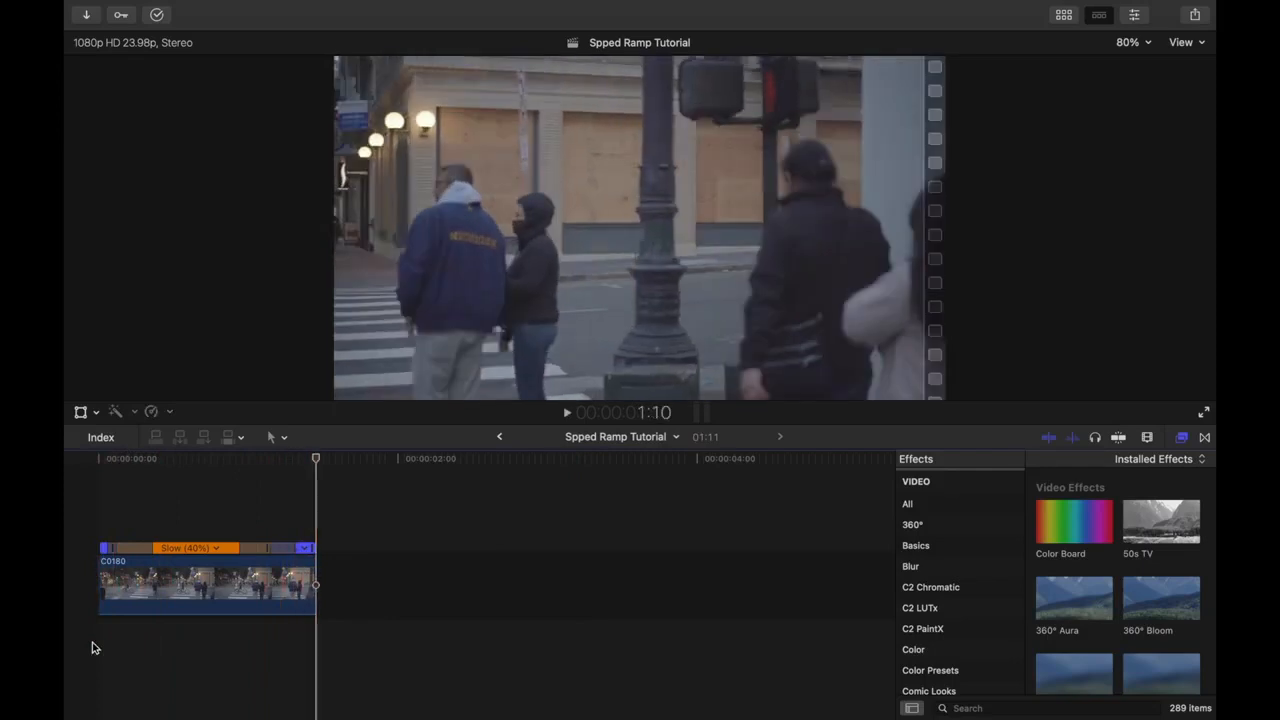
{"action": "left_click", "coordinate": [94, 646]}
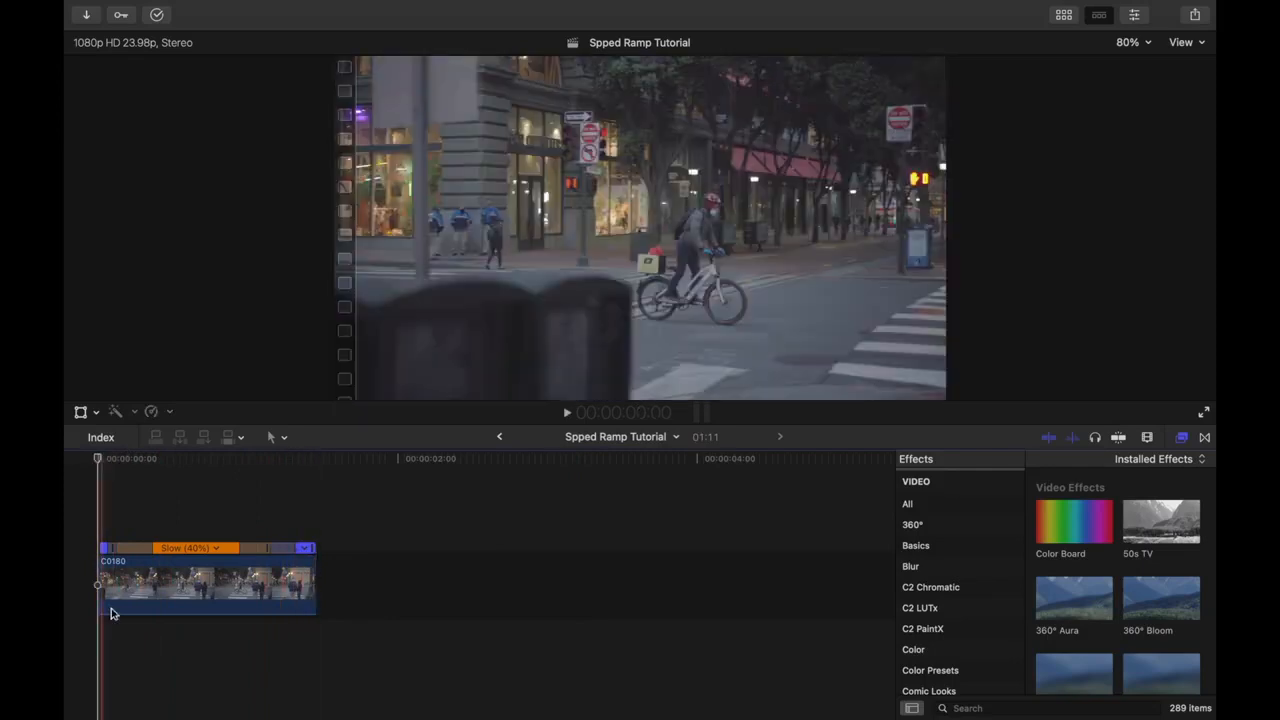
Shorten the speed transition from the first fast segment into the 40% segment to end at about frame 6, and start playback
{"action": "left_click", "coordinate": [143, 578]}
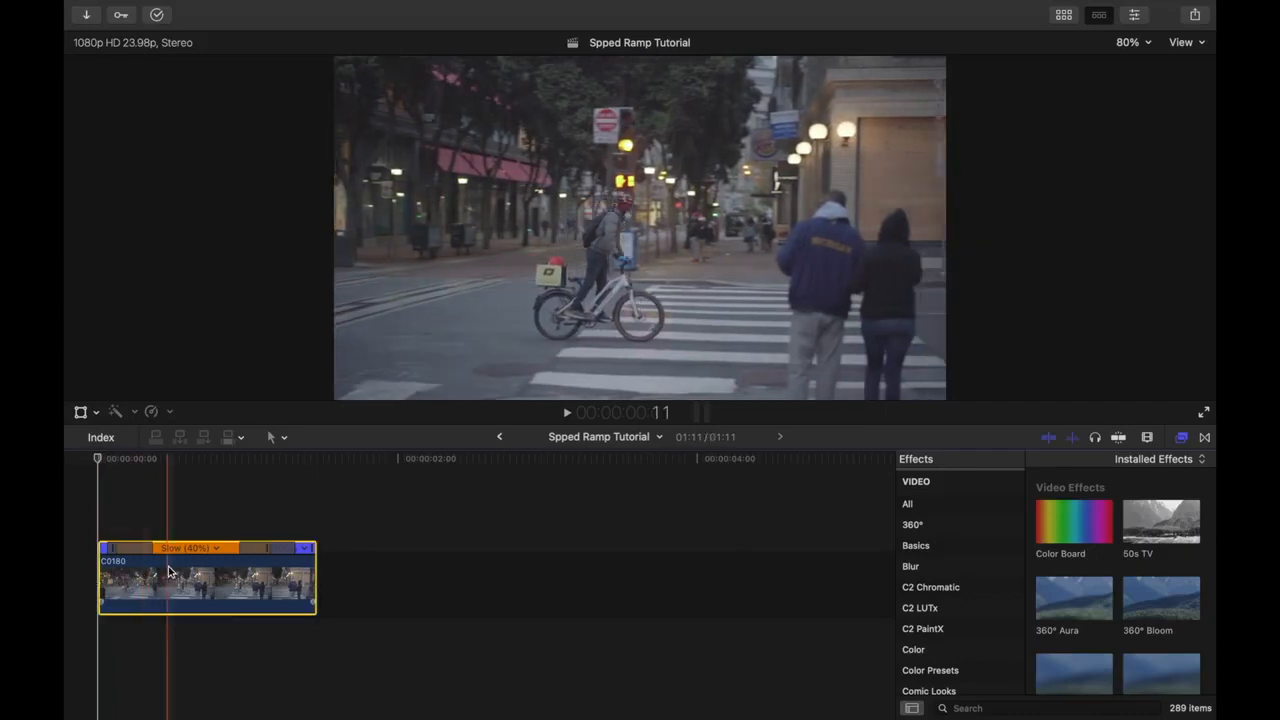
{"action": "key", "text": "super+equal"}
{"action": "key", "text": "super+equal"}
{"action": "key", "text": "super+minus"}
{"action": "key", "text": "super+minus"}
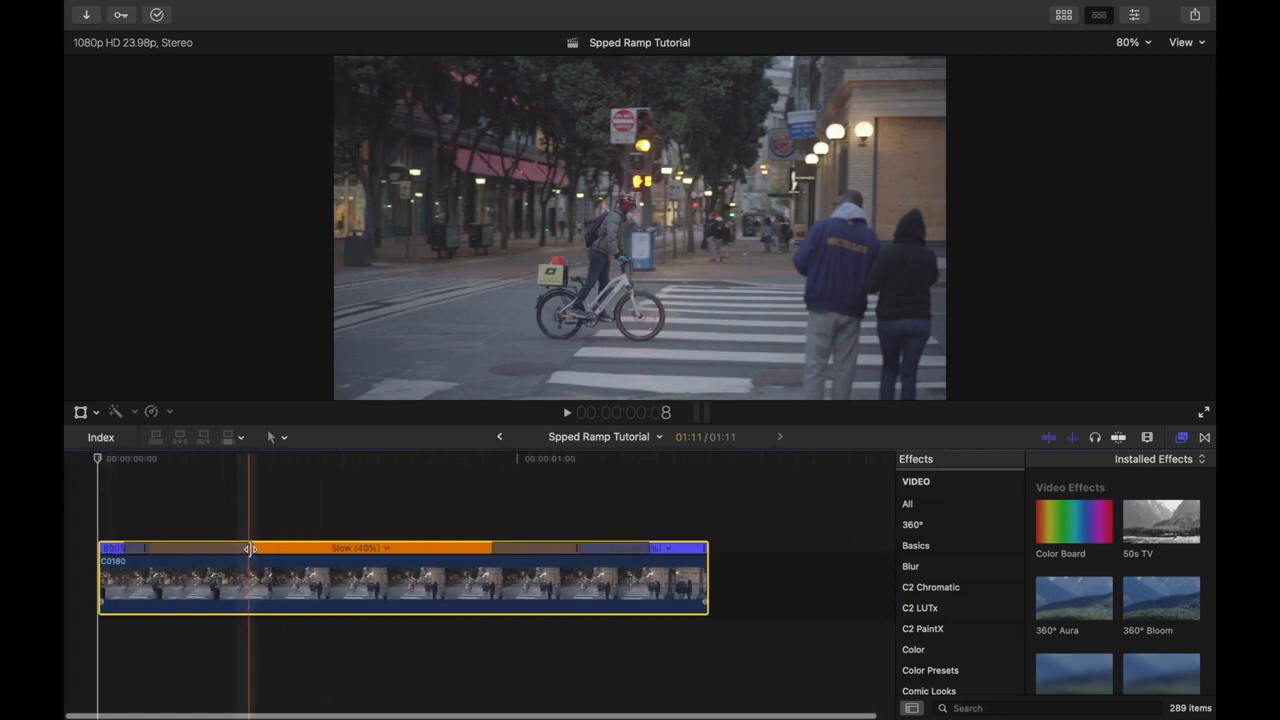
{"action": "mouse_move", "coordinate": [249, 548]}
{"action": "left_mouse_down"}
{"action": "mouse_move", "coordinate": [200, 549]}
{"action": "mouse_move", "coordinate": [272, 550]}
{"action": "mouse_move", "coordinate": [168, 552]}
{"action": "mouse_move", "coordinate": [248, 548]}
{"action": "left_mouse_up"}
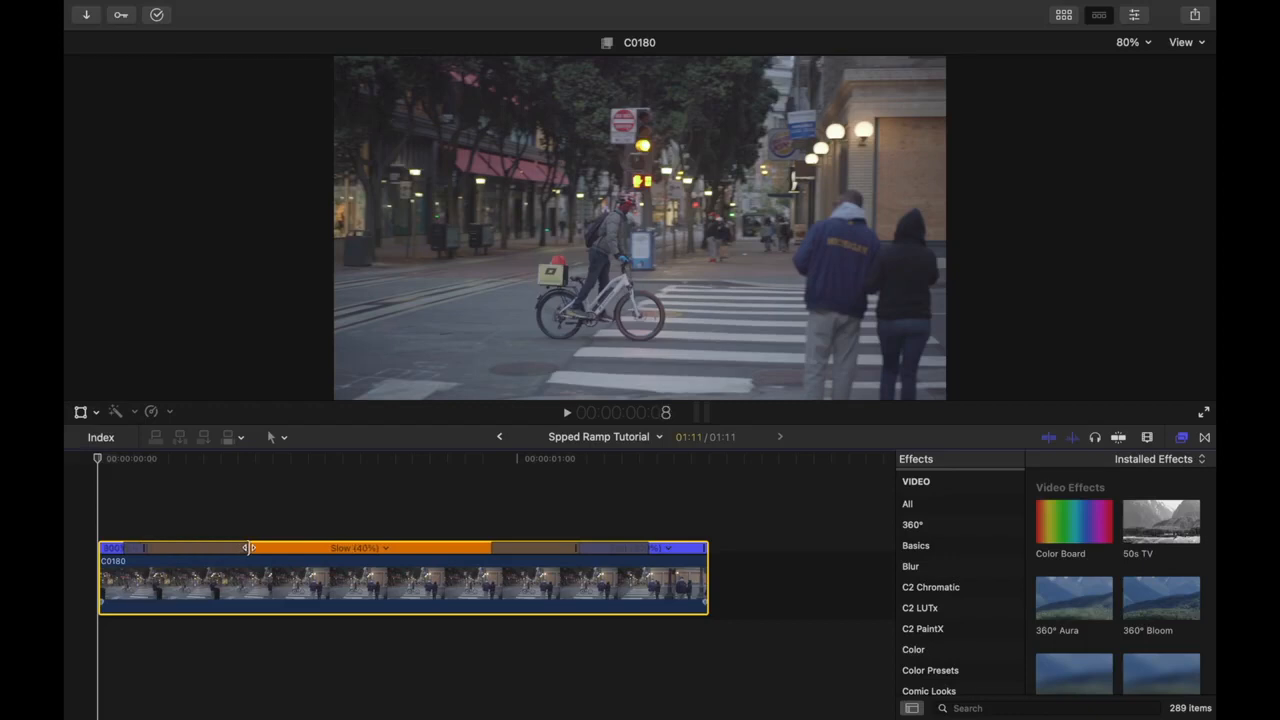
{"action": "left_click_drag", "start_coordinate": [248, 548], "coordinate": [154, 553]}
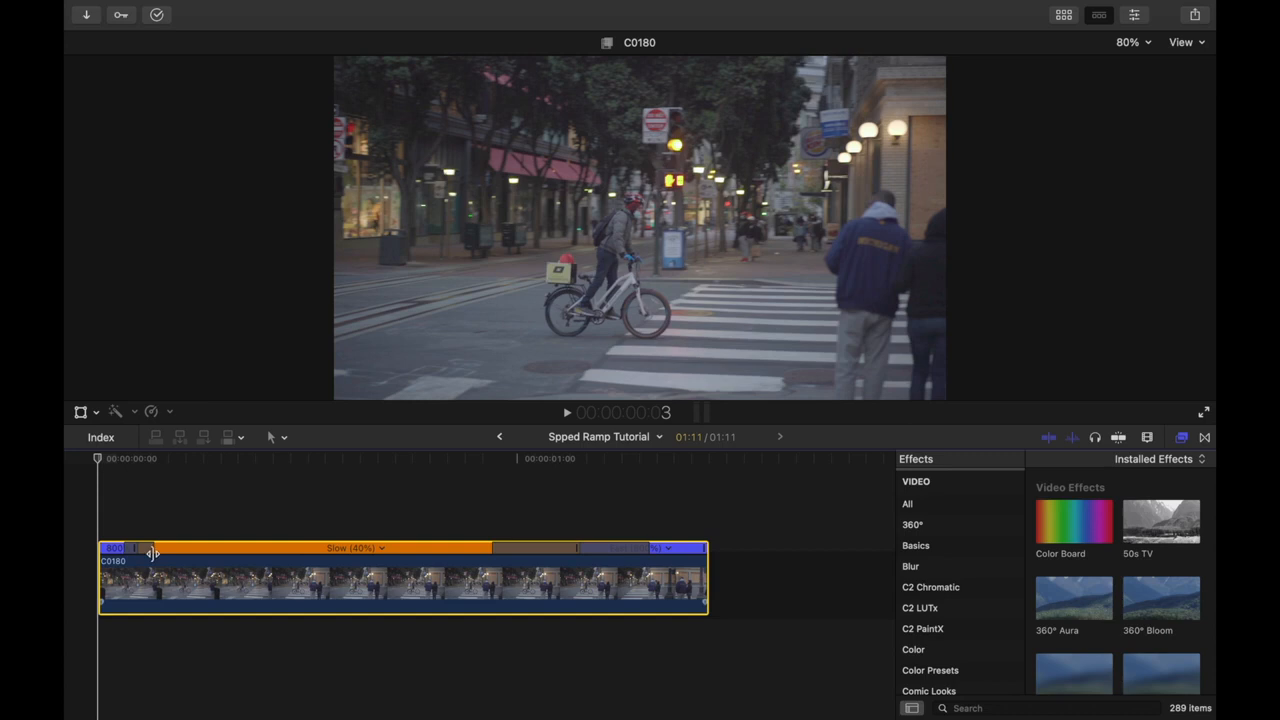
{"action": "left_click_drag", "start_coordinate": [152, 553], "coordinate": [150, 550]}
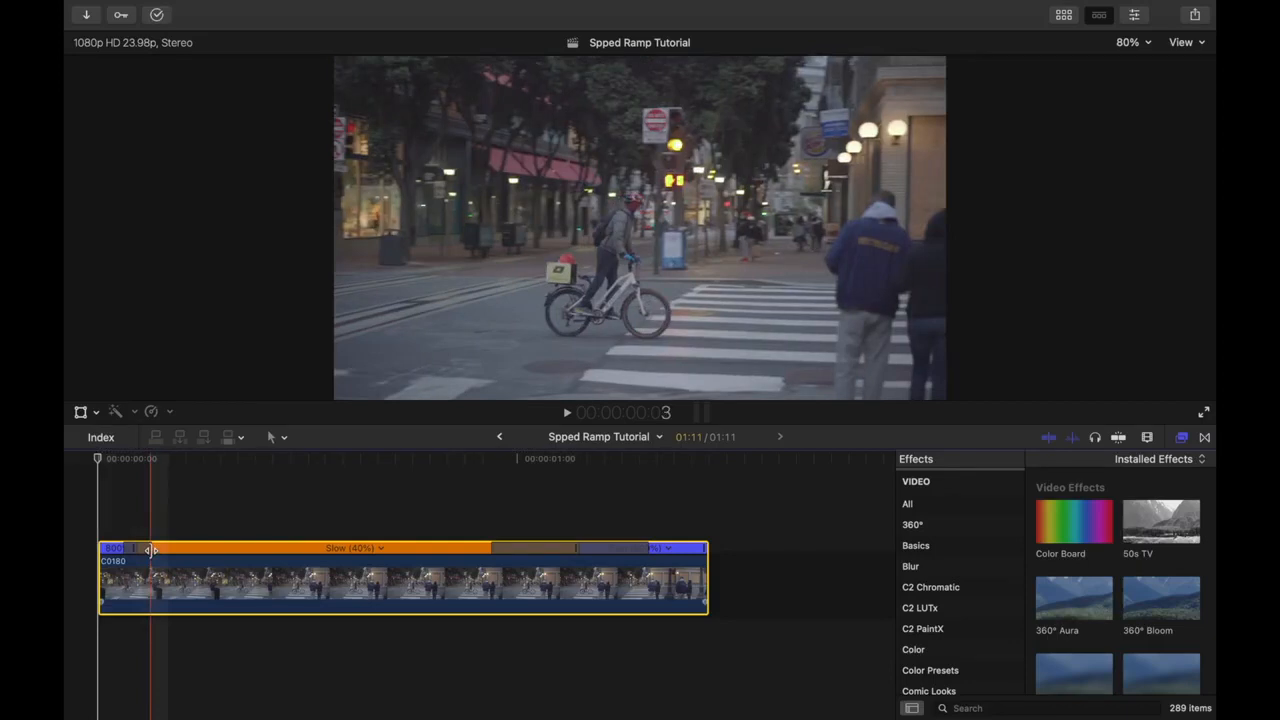
{"action": "left_click_drag", "start_coordinate": [150, 549], "coordinate": [331, 548]}
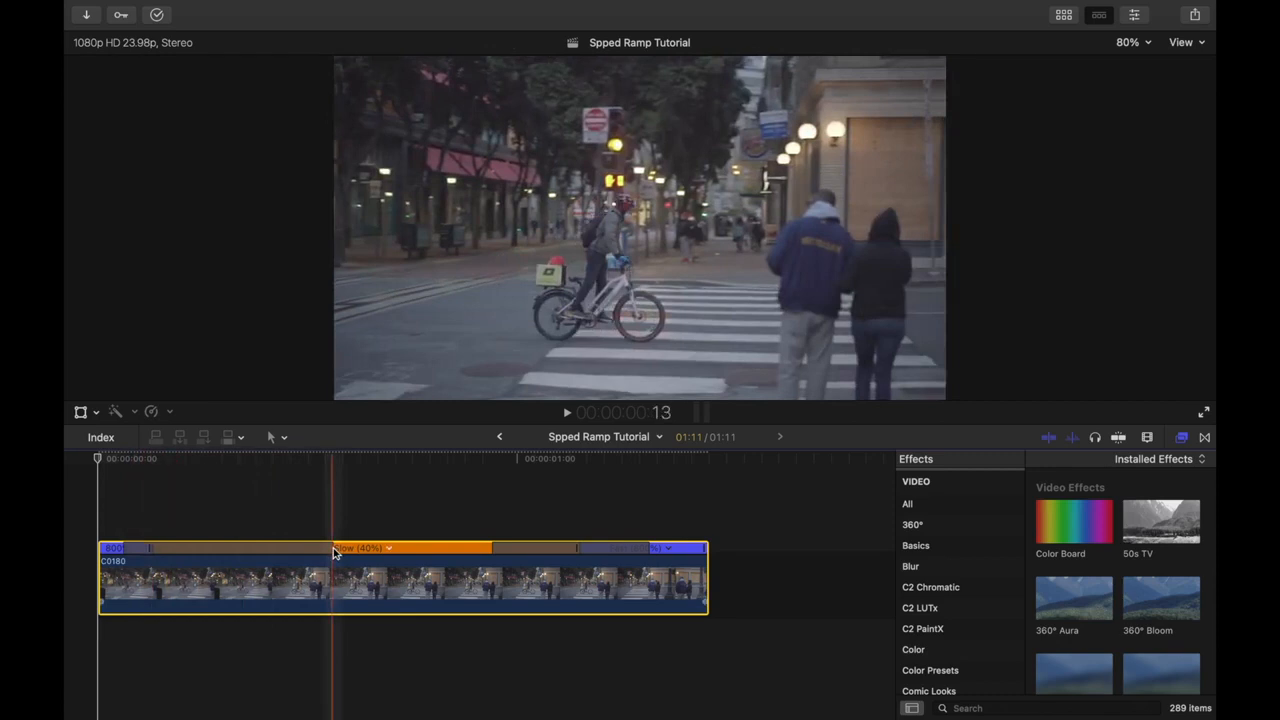
{"action": "left_click_drag", "start_coordinate": [328, 550], "coordinate": [205, 556]}
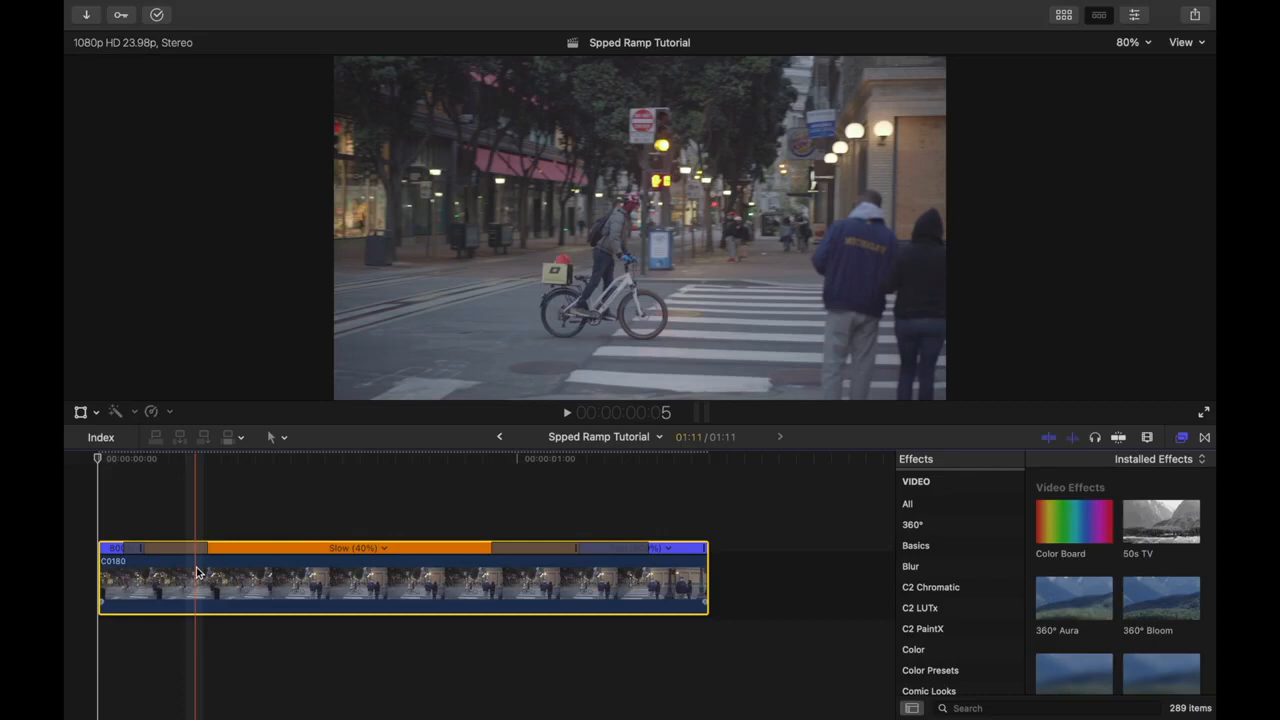
{"action": "key", "text": "space"}
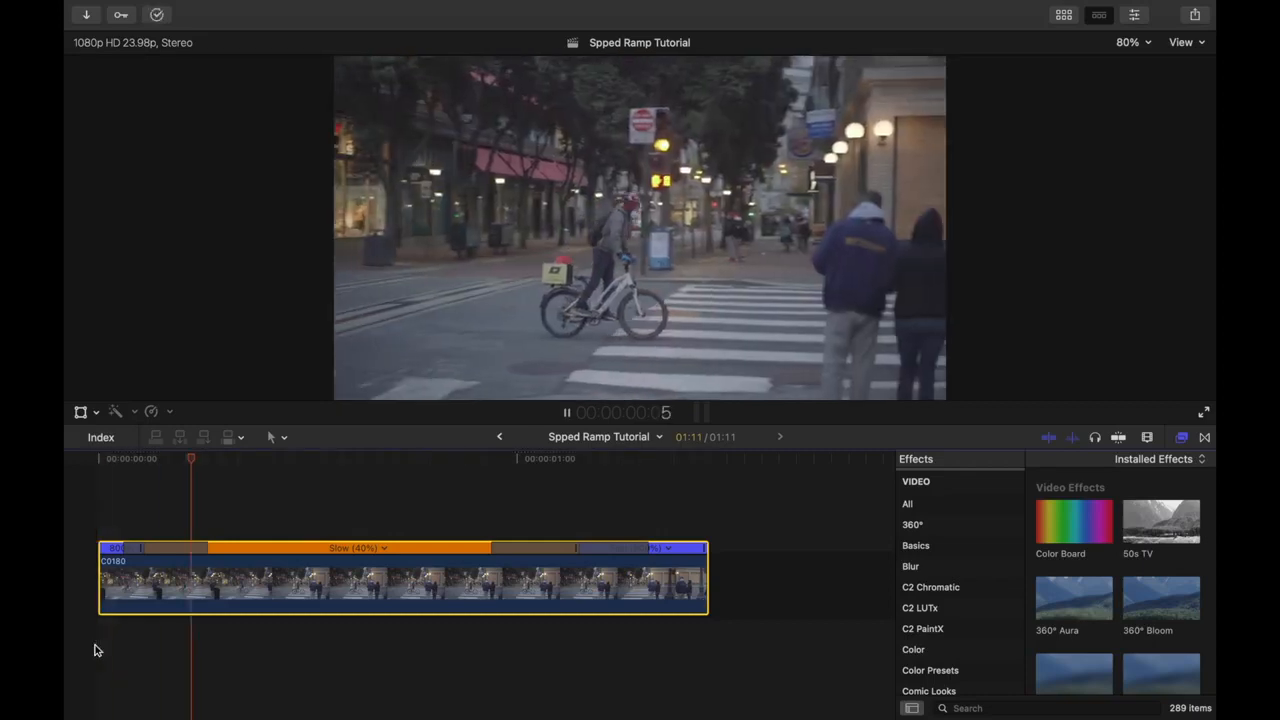